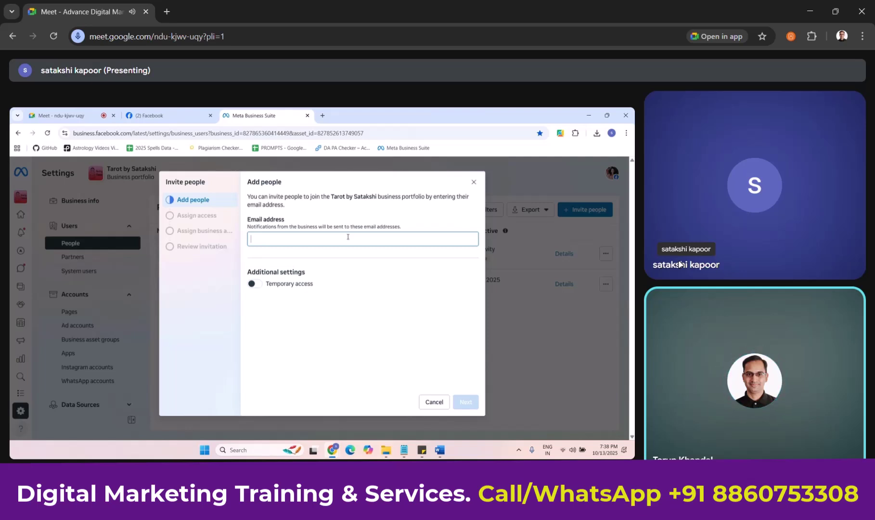
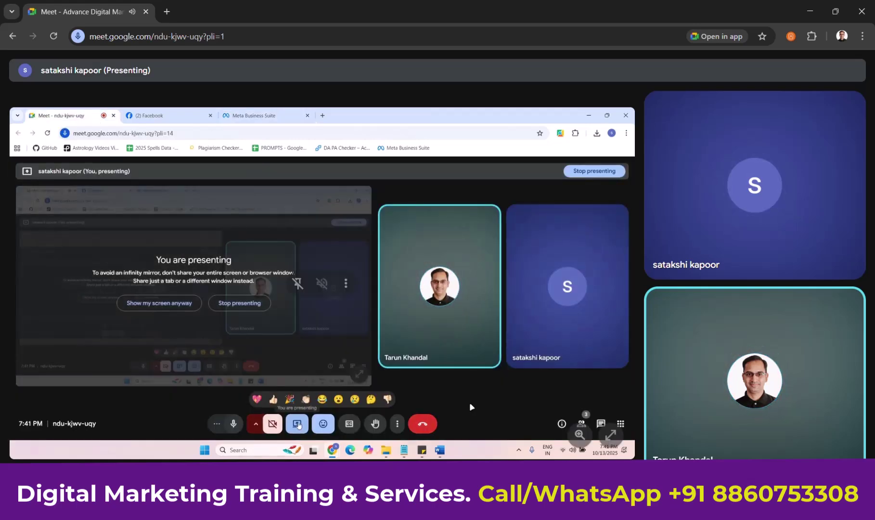
Enter the e-mail address, briefly open and close a Facebook tab, and return to the Meet call.
key(ctrl+t)
text(fa)
key(Return)
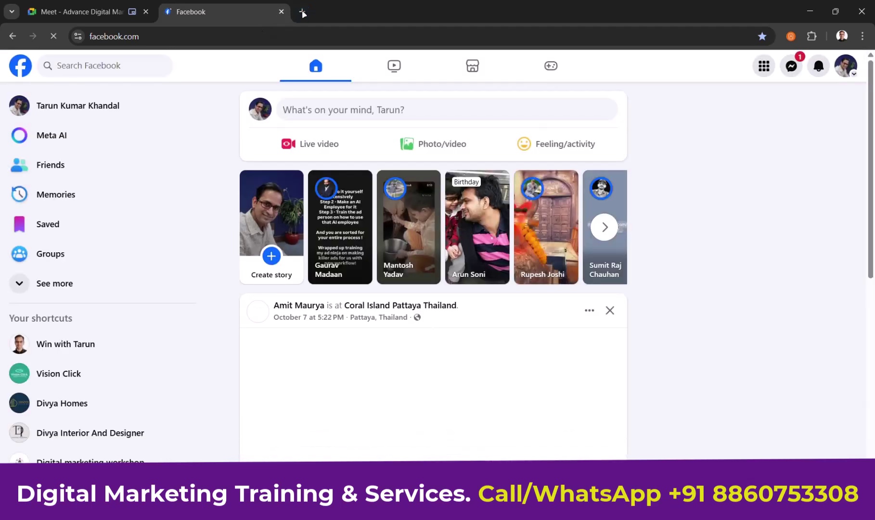
click(302, 11)
click(281, 12)
key(ctrl+1)
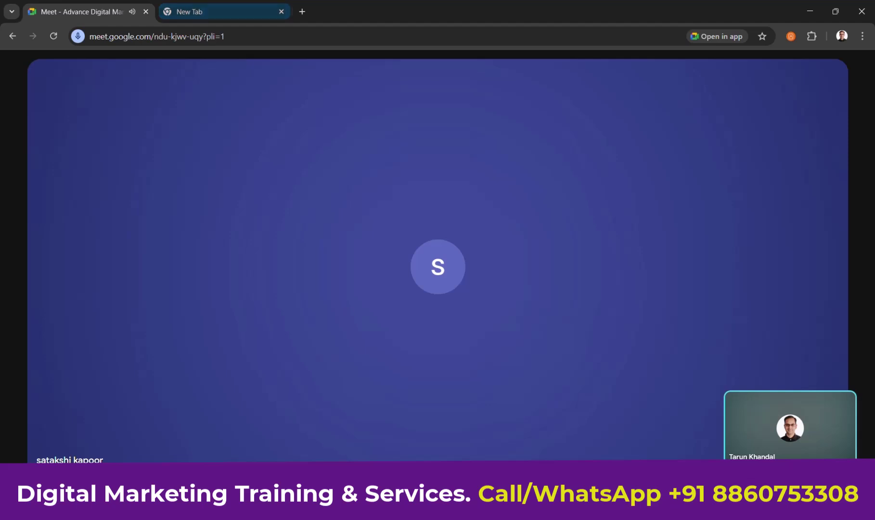
Start presenting the entire screen, selecting the screen thumbnail and confirming the share.
click(430, 498)
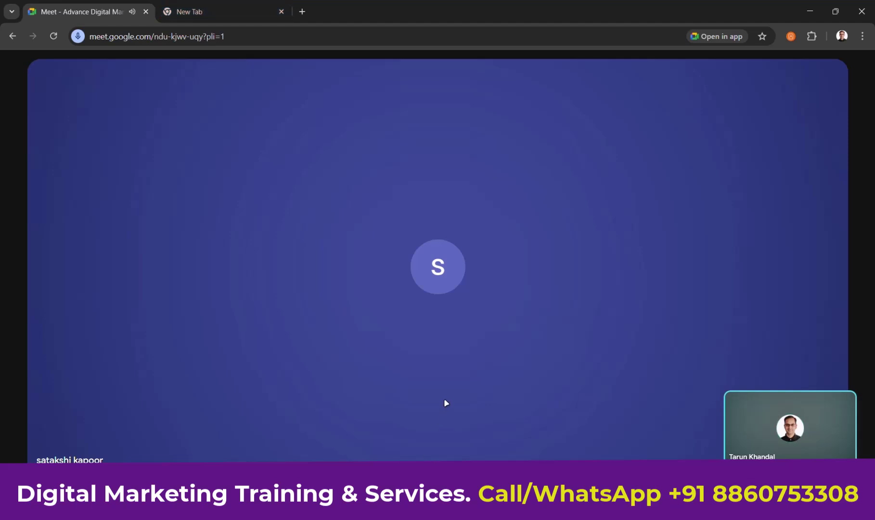
click(562, 103)
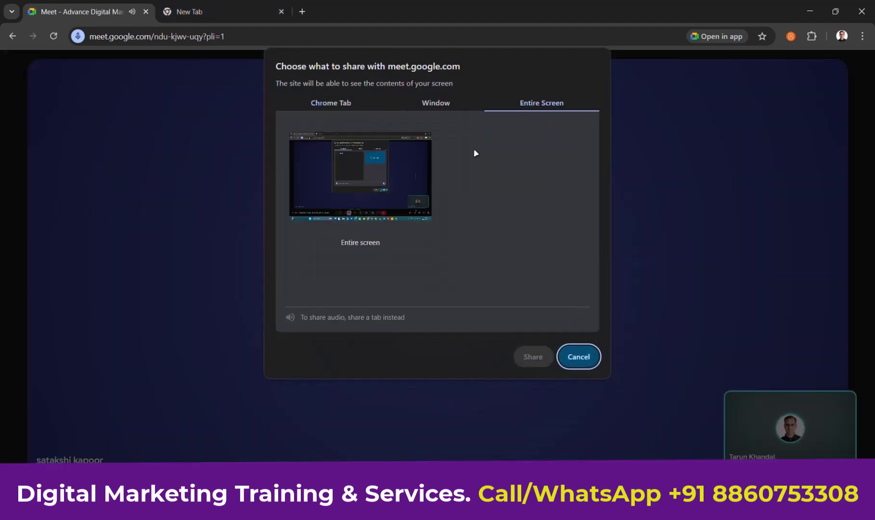
click(379, 176)
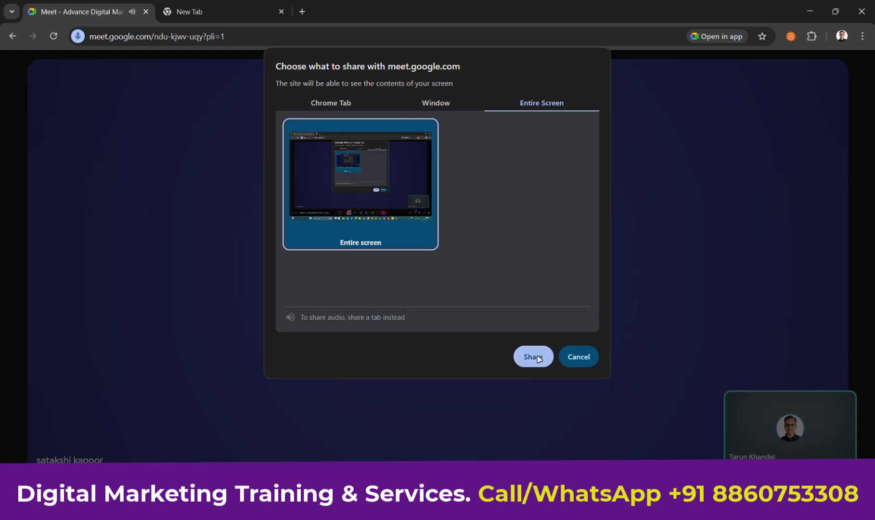
click(534, 356)
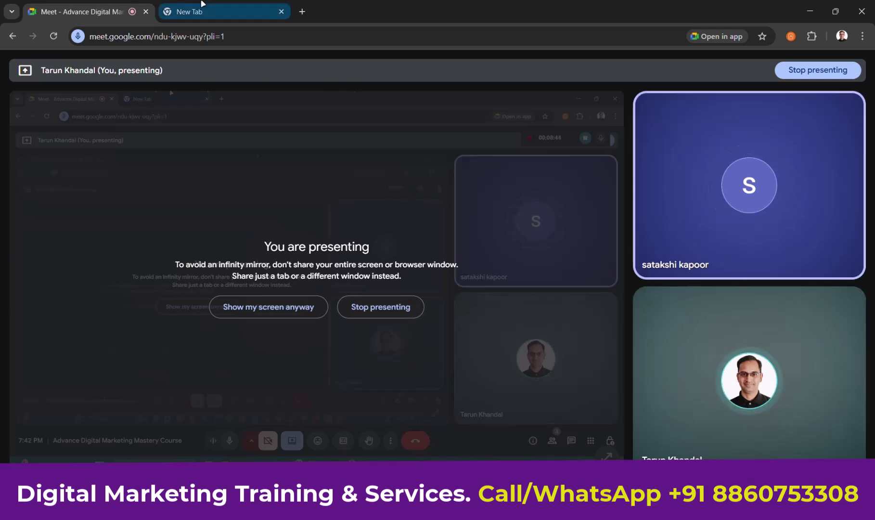
Switch to the blank Google new-tab page.
click(201, 6)
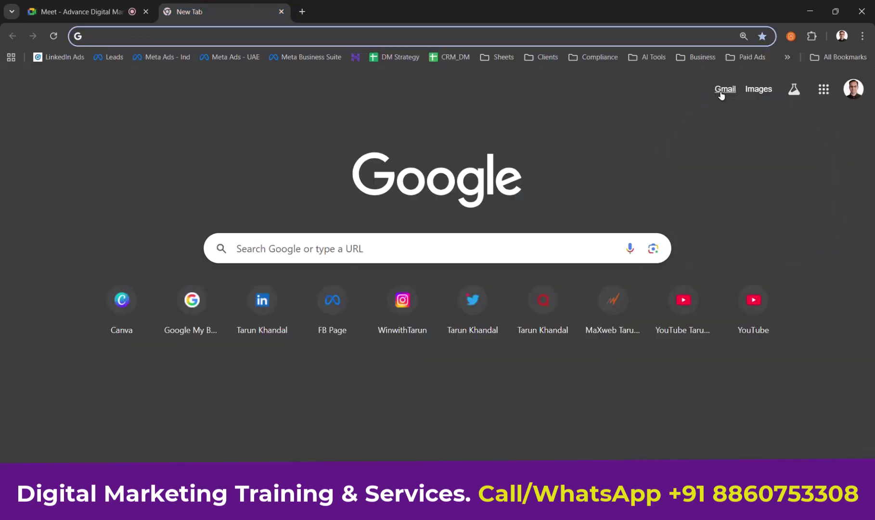
click(861, 92)
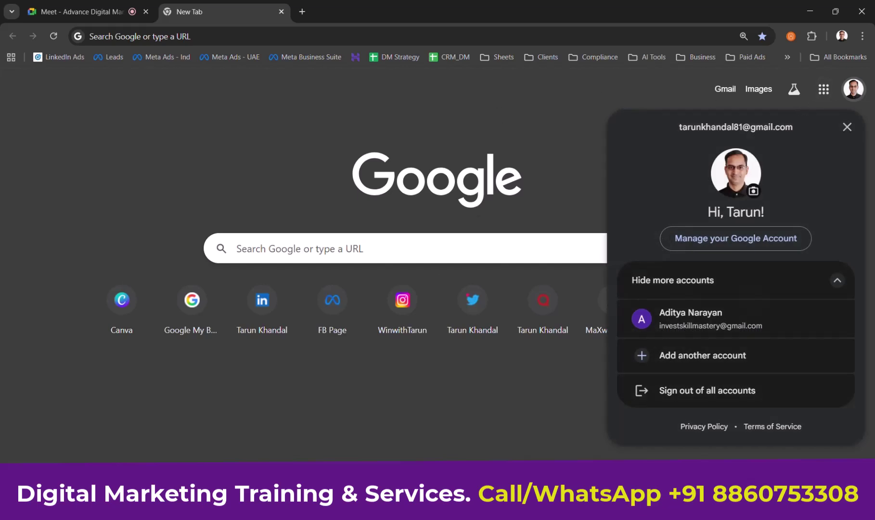
key(alt+Tab)
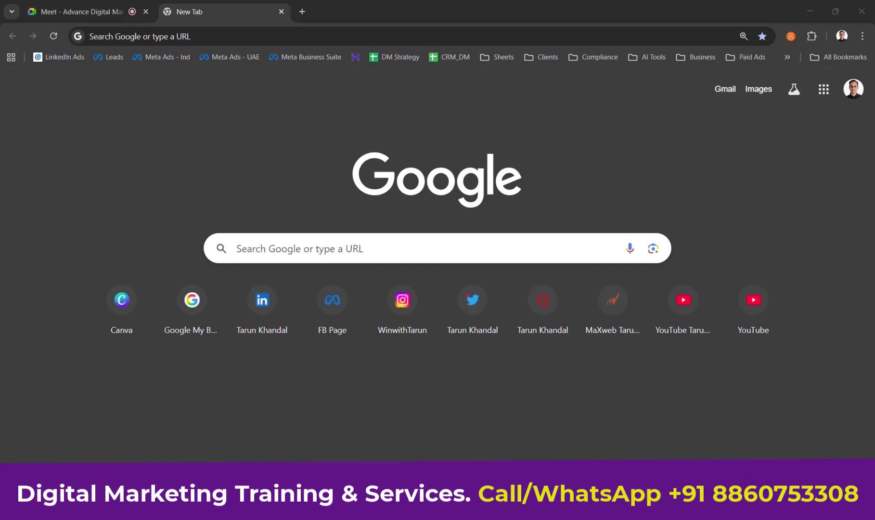
click(597, 99)
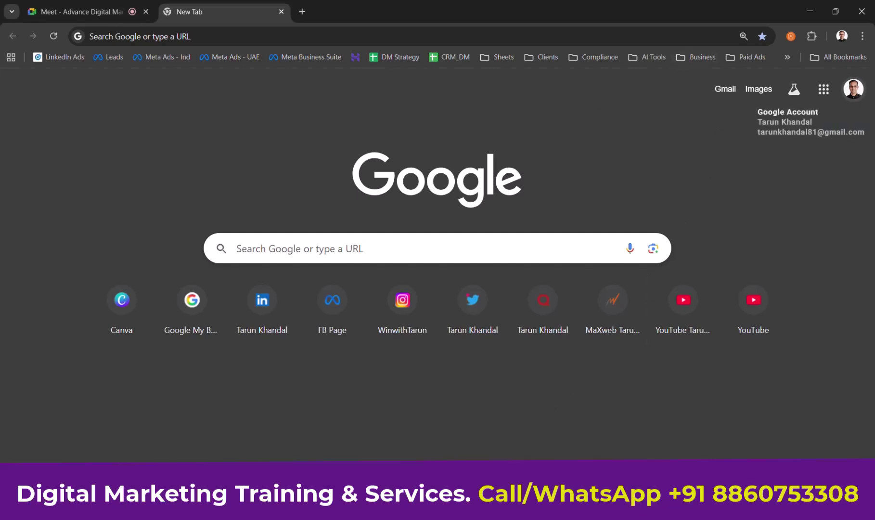
key(alt+Tab)
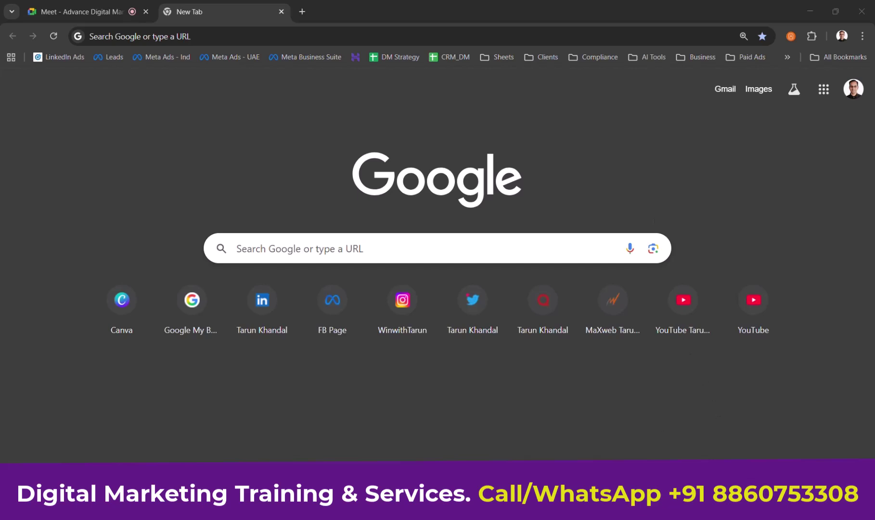
Load facebook.com in the current tab, scroll the home feed, and open a new blank tab.
click(338, 41)
text(fac)
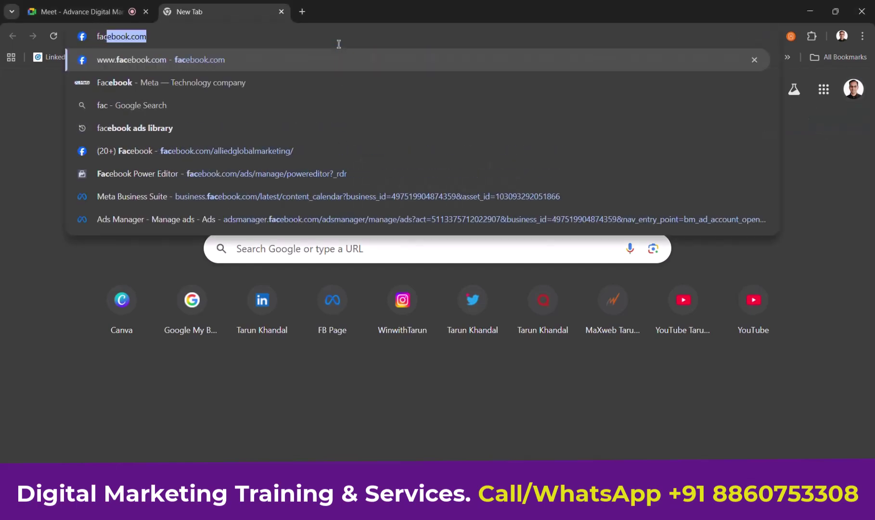
key(Return)
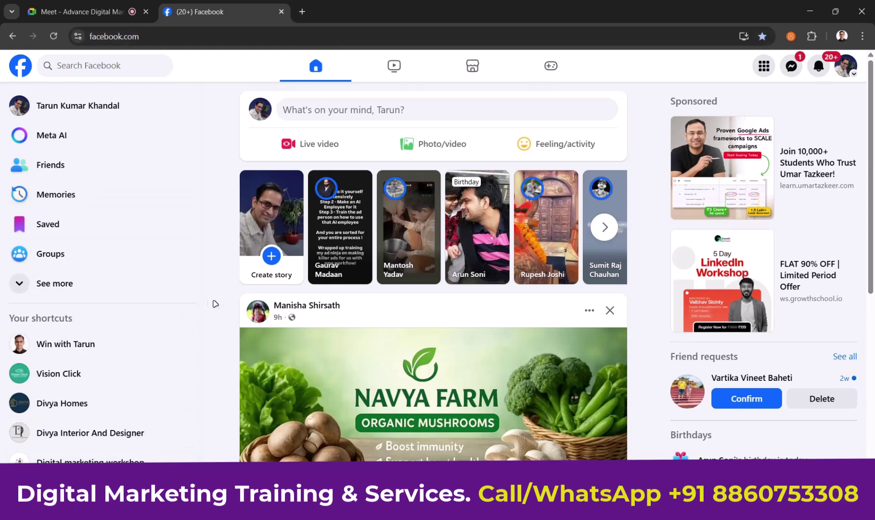
scroll(203, 299, down, 3)
scroll(202, 260, up, 3)
click(302, 11)
Open Meta Business Suite and show the business portfolios list and the account's five business assets.
click(288, 38)
text(busin)
key(Return)
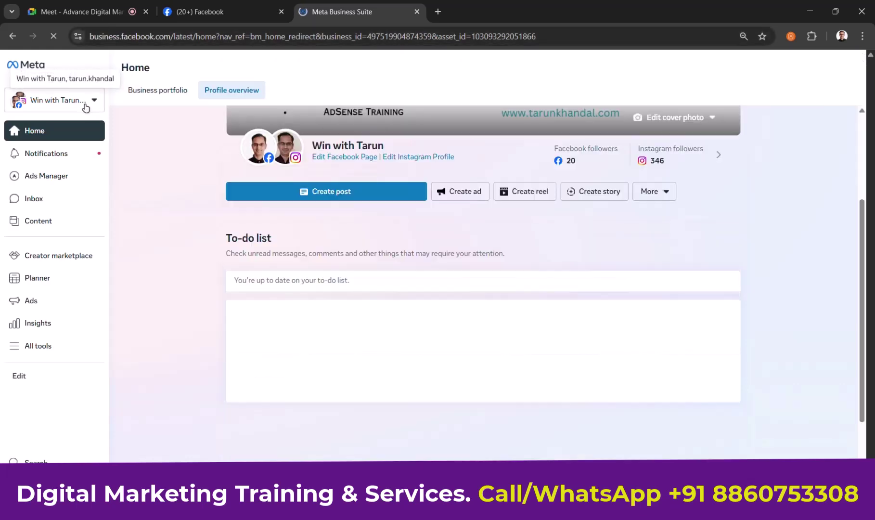
click(87, 102)
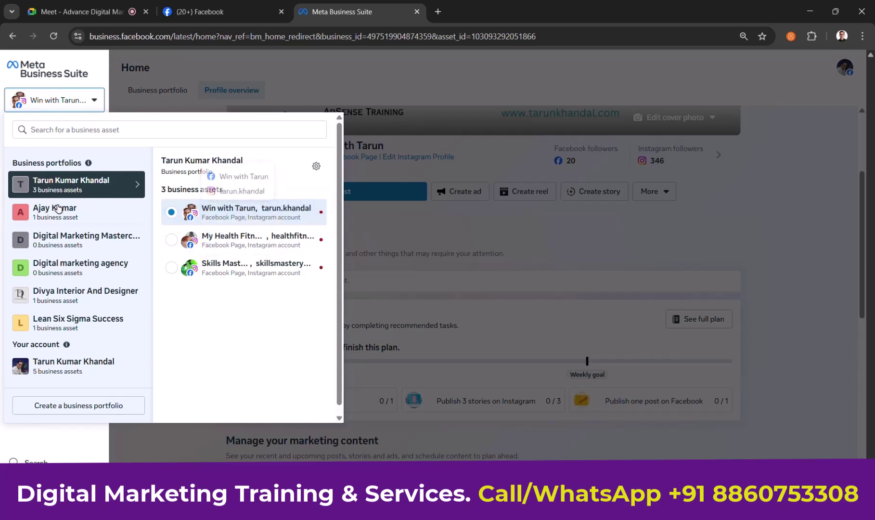
click(71, 373)
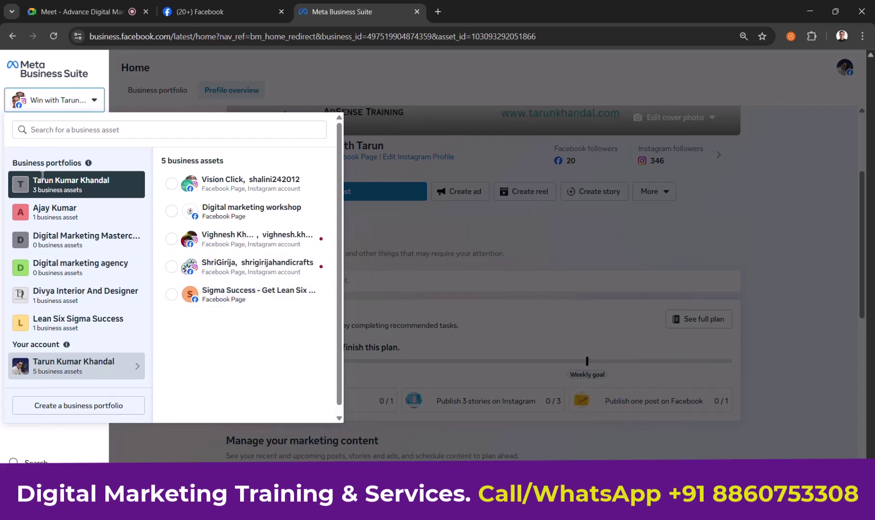
drag(12, 163, 88, 164)
mouse_move(88, 164)
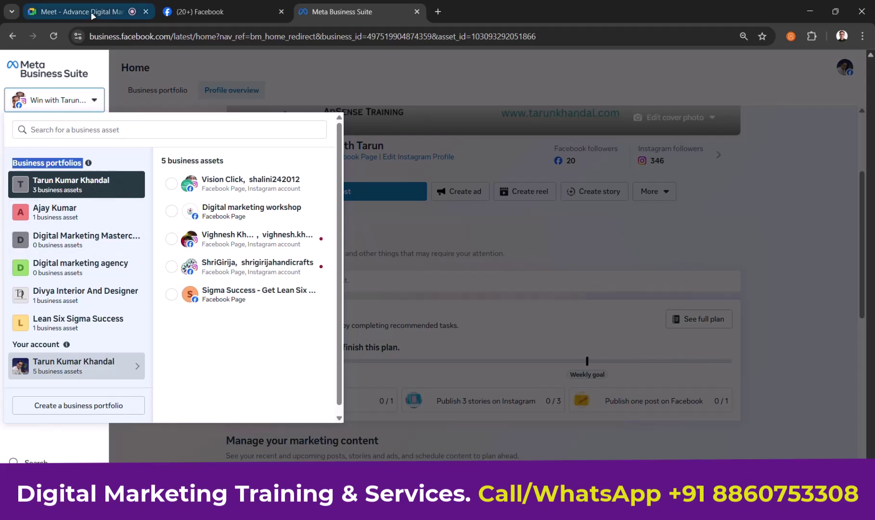
Stop presenting in Meet, then close the Meta Business Suite and Facebook tabs.
click(76, 12)
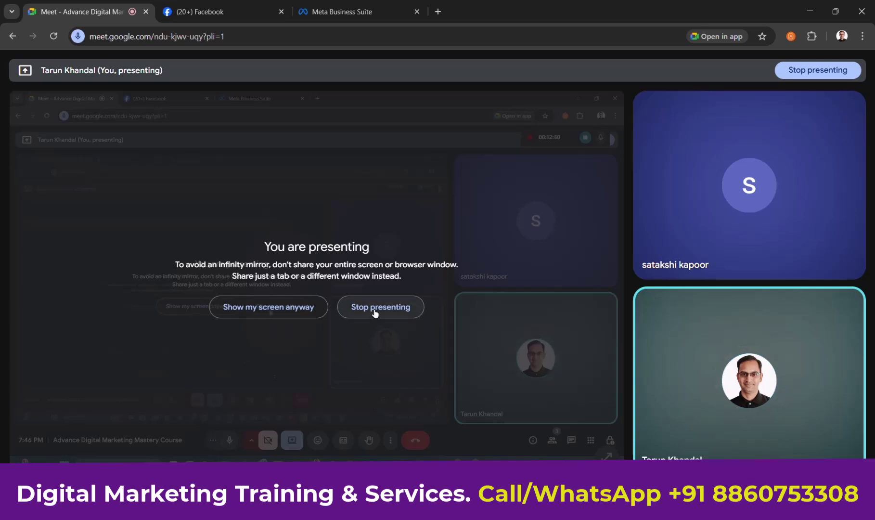
click(374, 309)
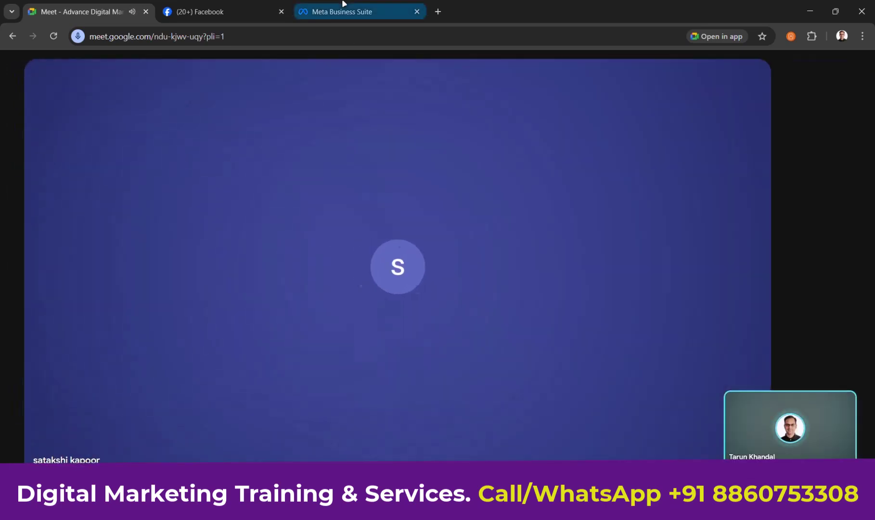
click(343, 10)
middle_click(343, 4)
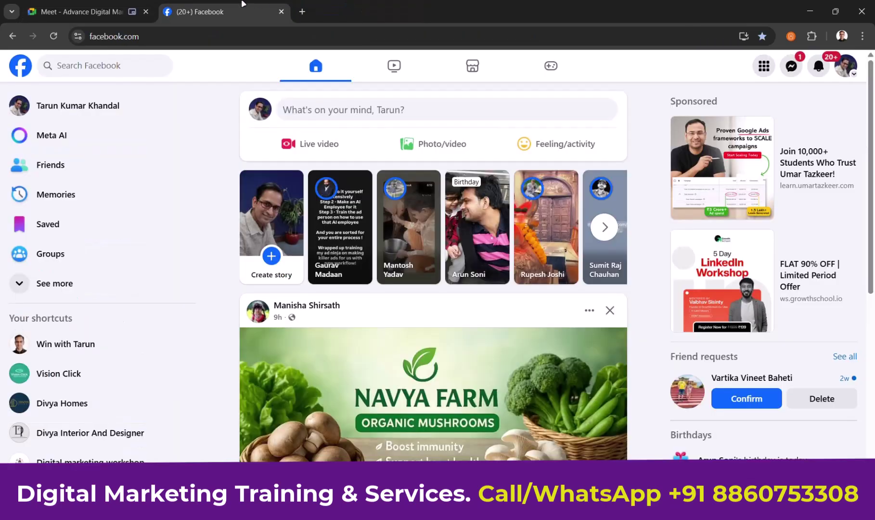
middle_click(243, 4)
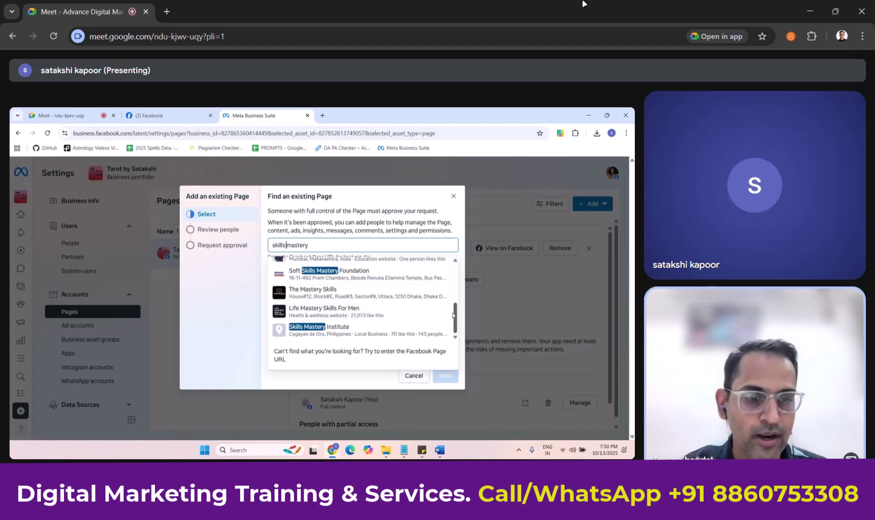
Dismiss the page search suggestions and cancel the Add an existing Page dialog.
click(205, 342)
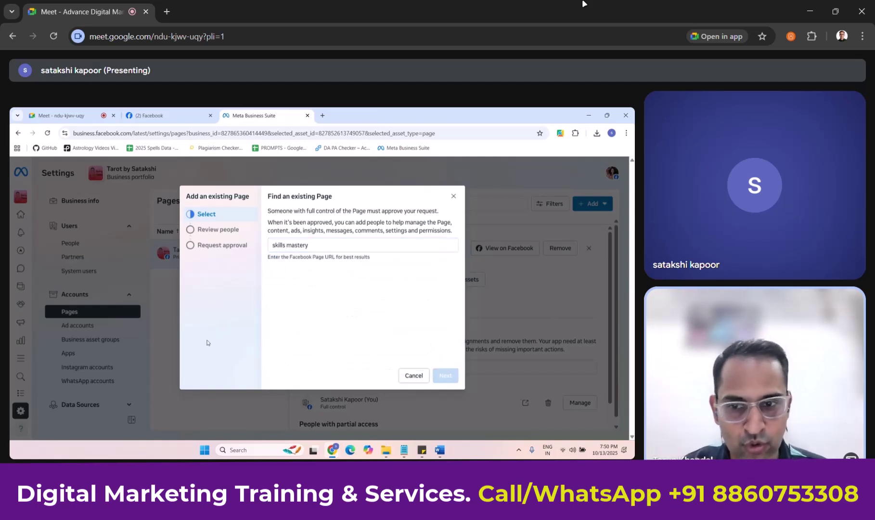
click(419, 379)
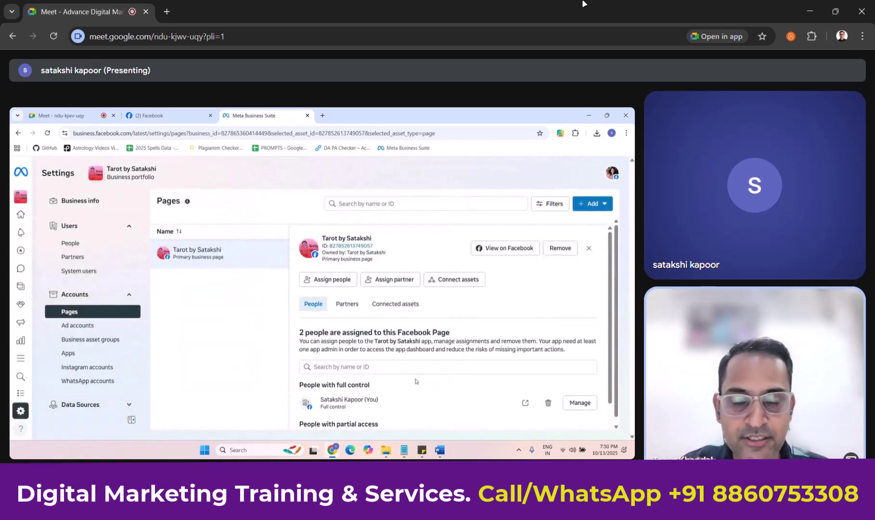
Start assigning people to the Page and select an already-assigned account to set permissions.
click(323, 284)
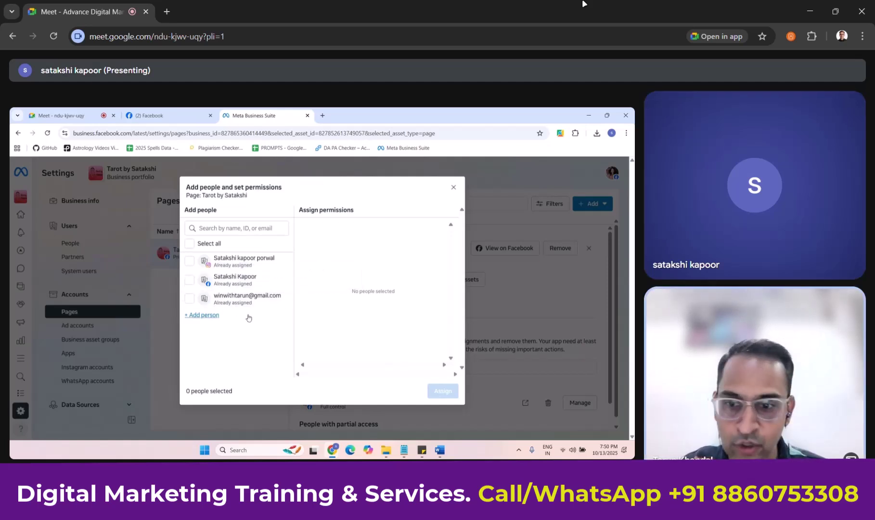
click(187, 300)
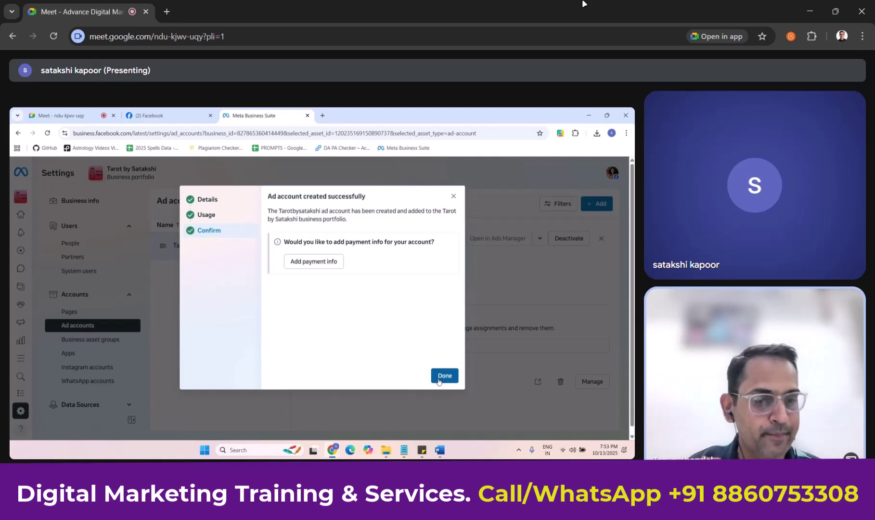
Close the 'Ad account created successfully' confirmation with Done.
click(443, 376)
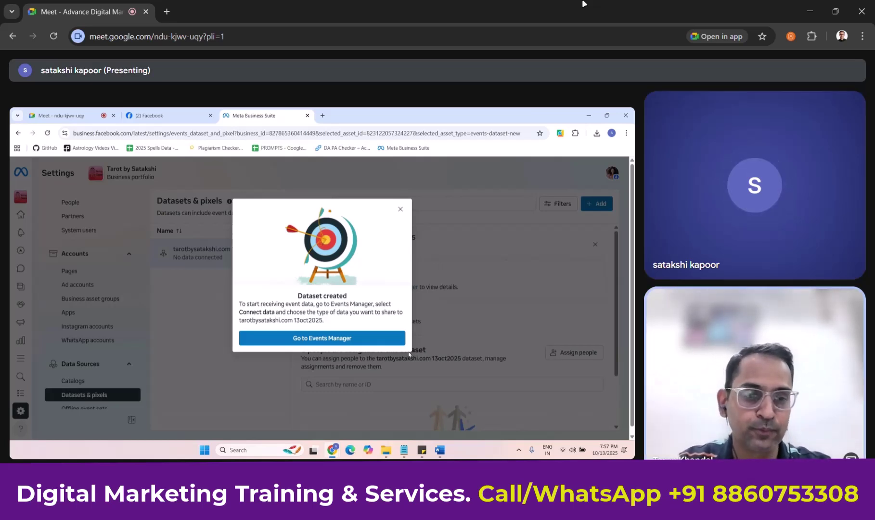
Open the new tarotbysatakshi.com 13oct2025 dataset in Events Manager.
click(377, 338)
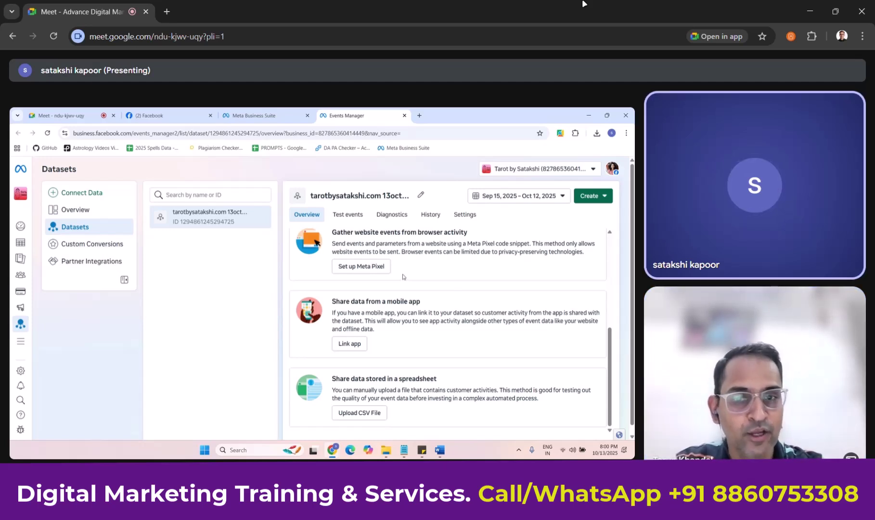
Begin Meta Pixel setup for the website and choose to install the pixel code manually.
click(377, 269)
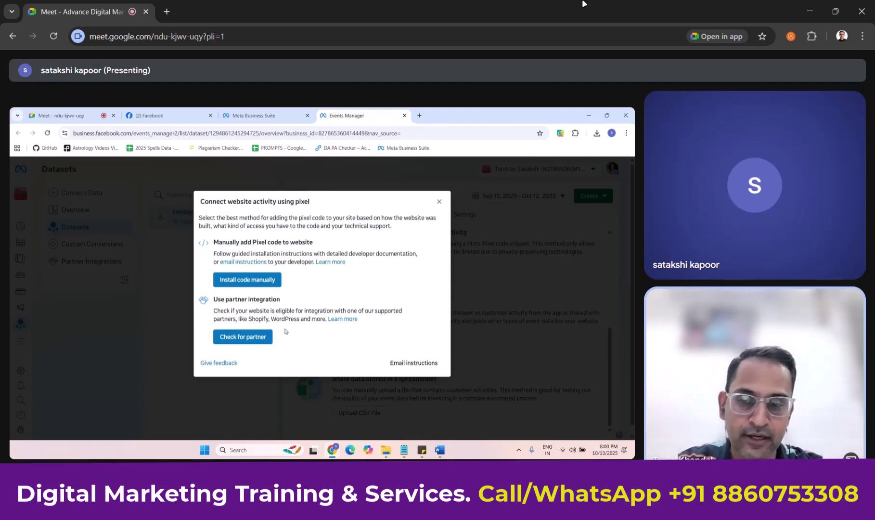
click(247, 279)
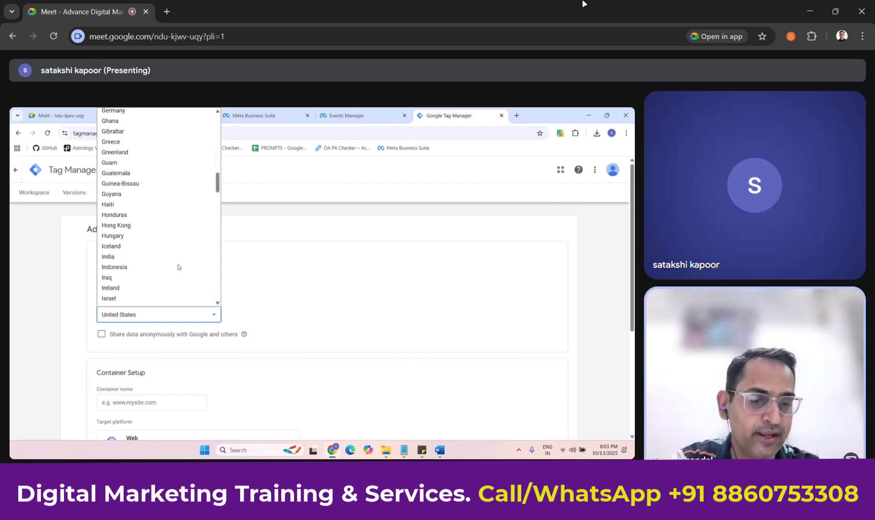
Set the account country to India and agree to share data anonymously with Google.
scroll(178, 267, down, 3)
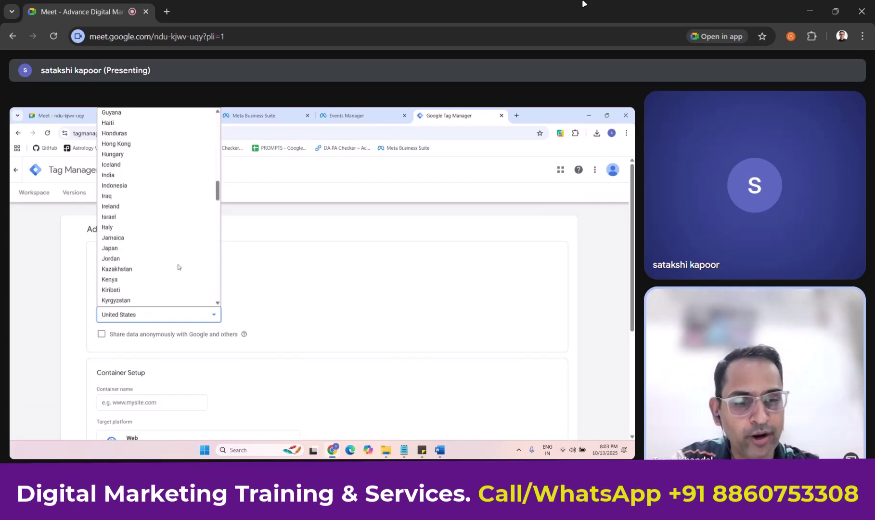
click(130, 176)
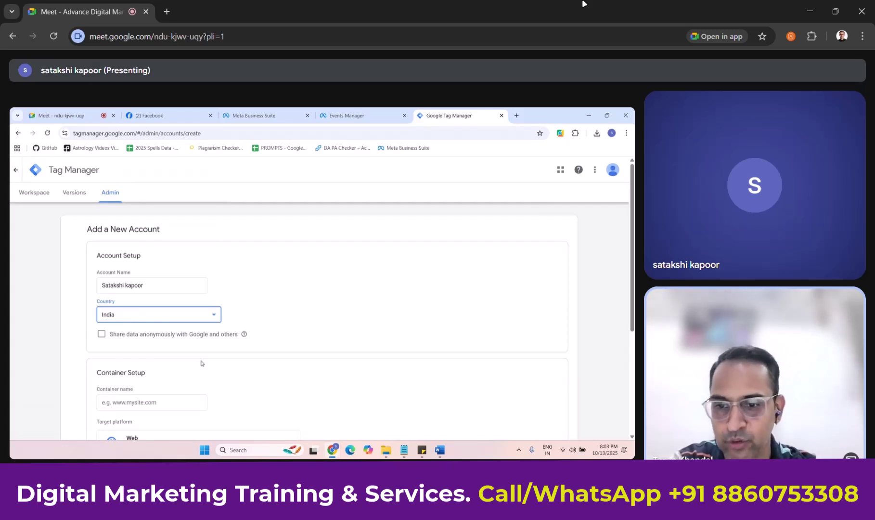
click(101, 334)
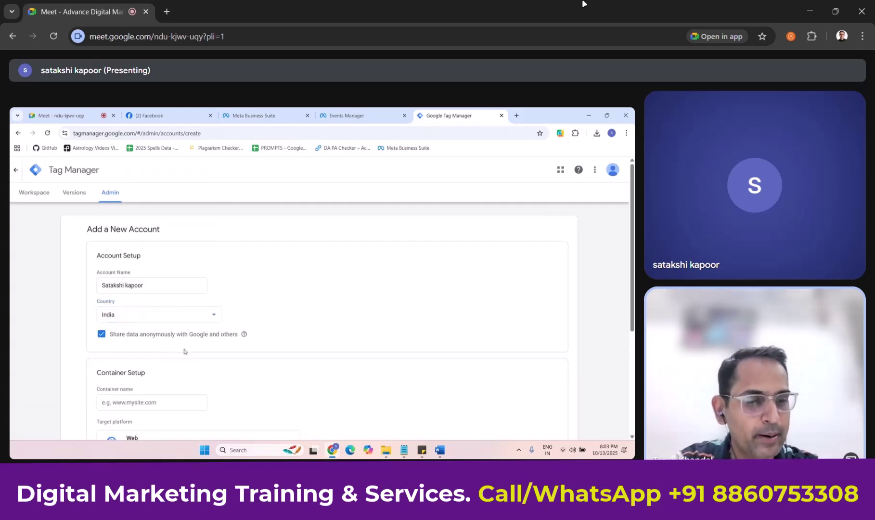
Name the container tarotbysatakshi.com, choose the Web target platform, and create it.
scroll(185, 351, down, 1)
scroll(184, 351, down, 1)
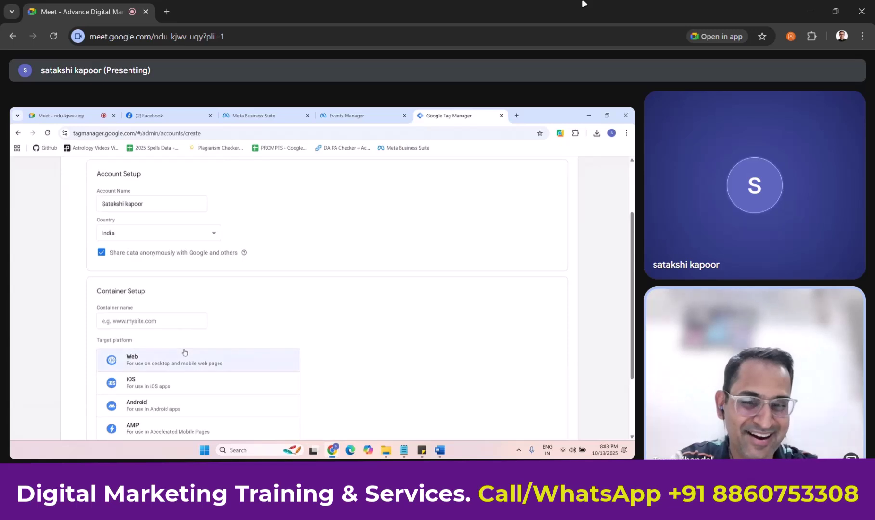
click(185, 321)
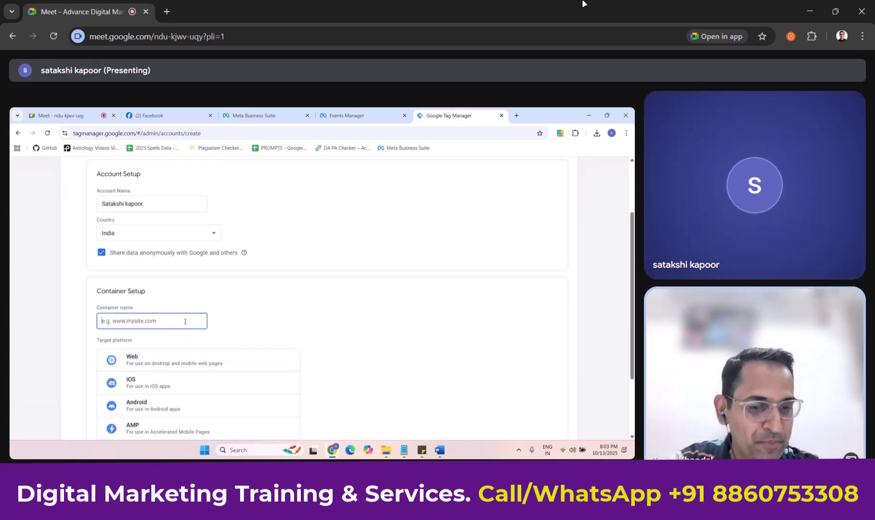
scroll(207, 326, down, 1)
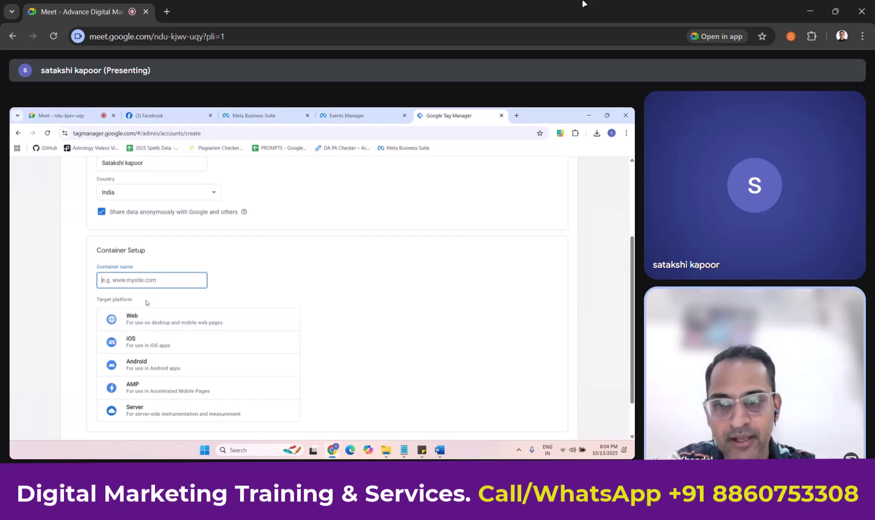
text(tarotbysatakshi.com)
click(268, 279)
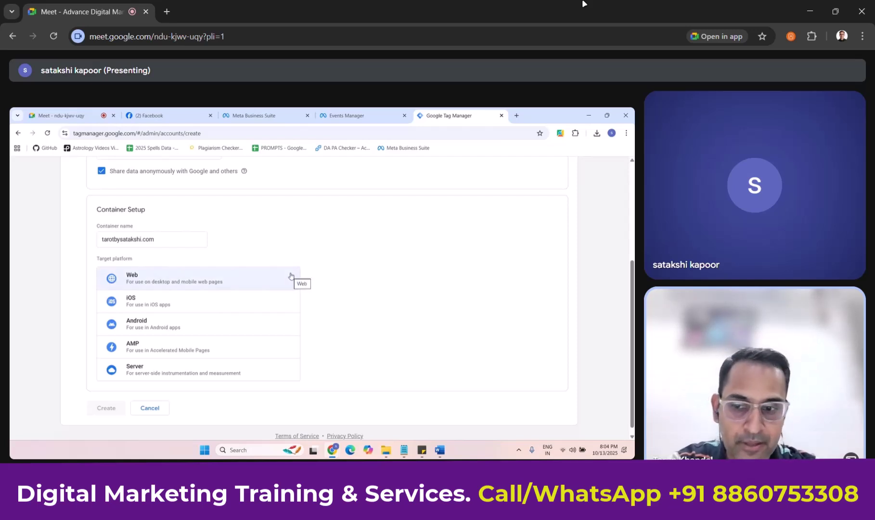
click(231, 280)
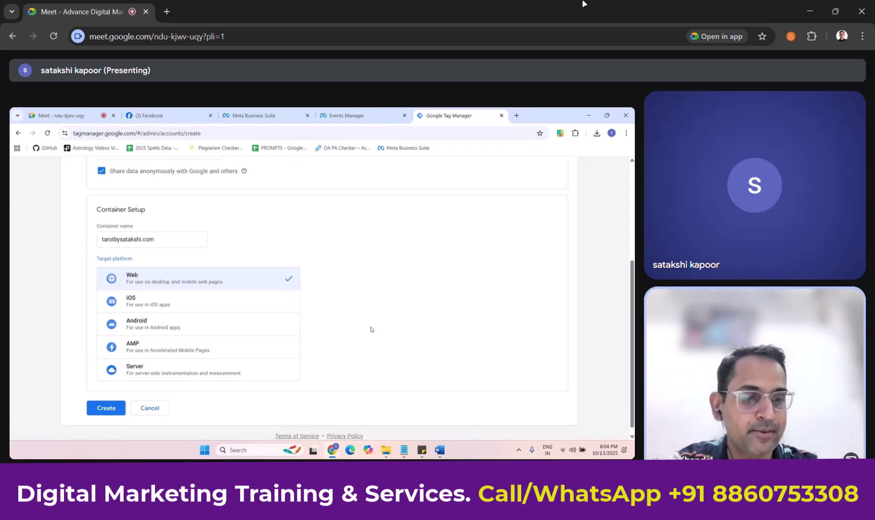
click(115, 409)
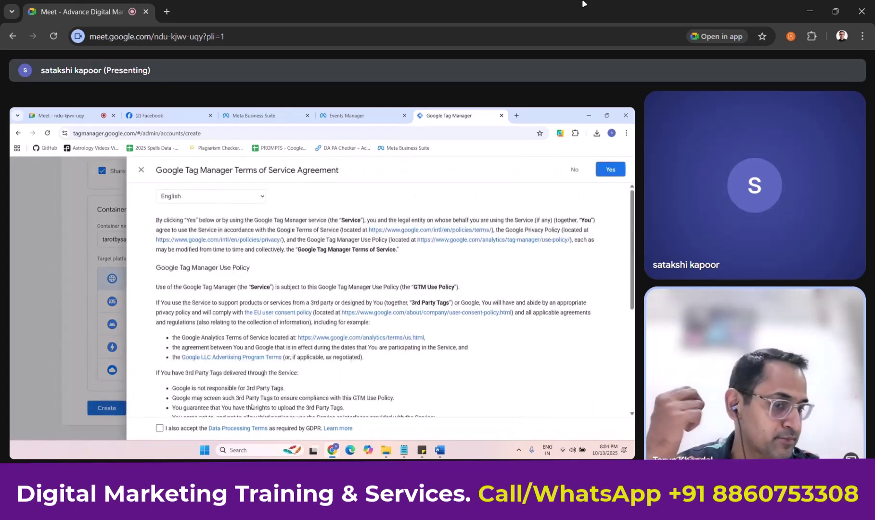
Tick 'I also accept the Data Processing Terms' and scroll through the agreement.
click(160, 427)
scroll(287, 373, down, 3)
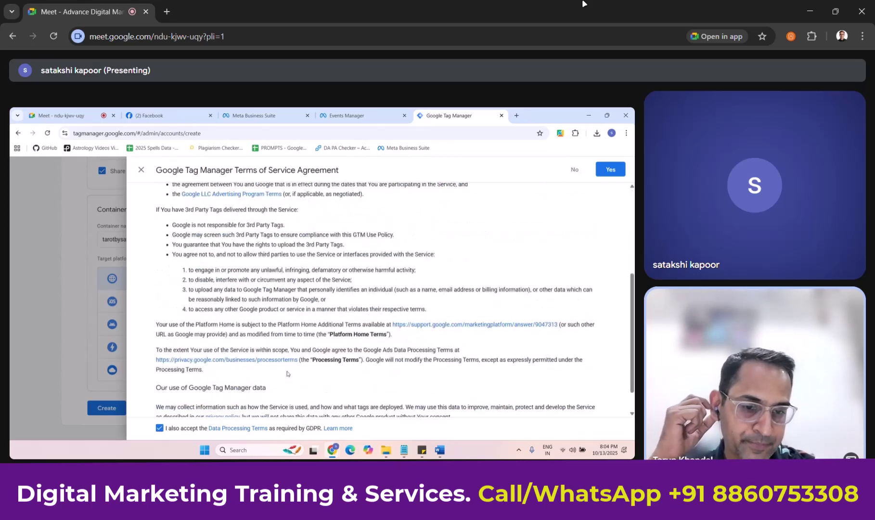
scroll(347, 379, down, 1)
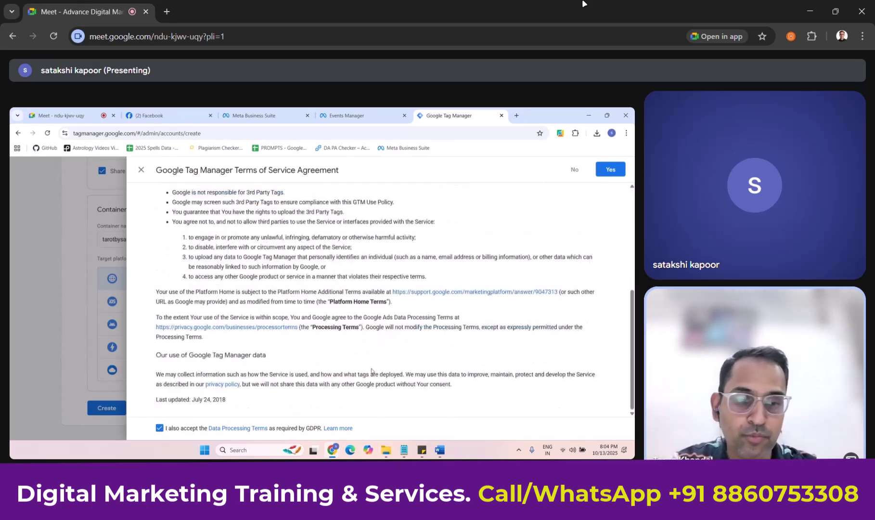
Accept the Tag Manager terms, then head to the WordPress Theme File Editor.
click(611, 170)
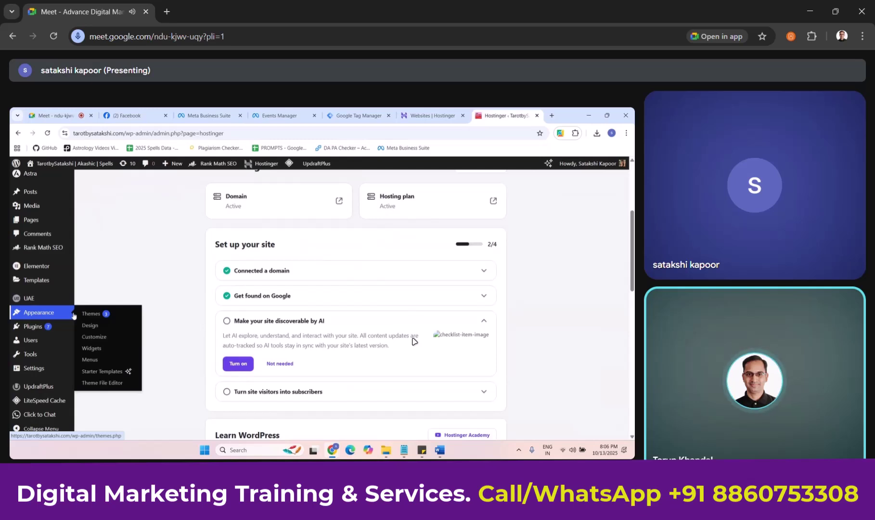
click(120, 382)
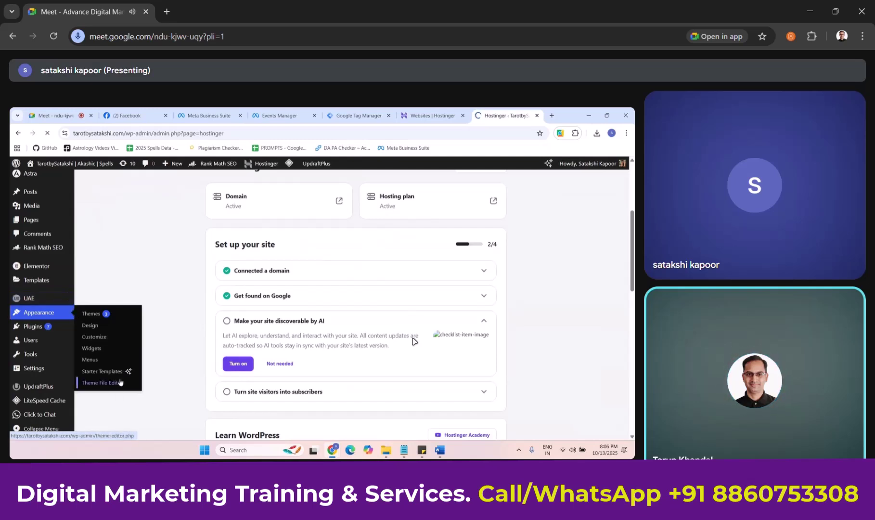
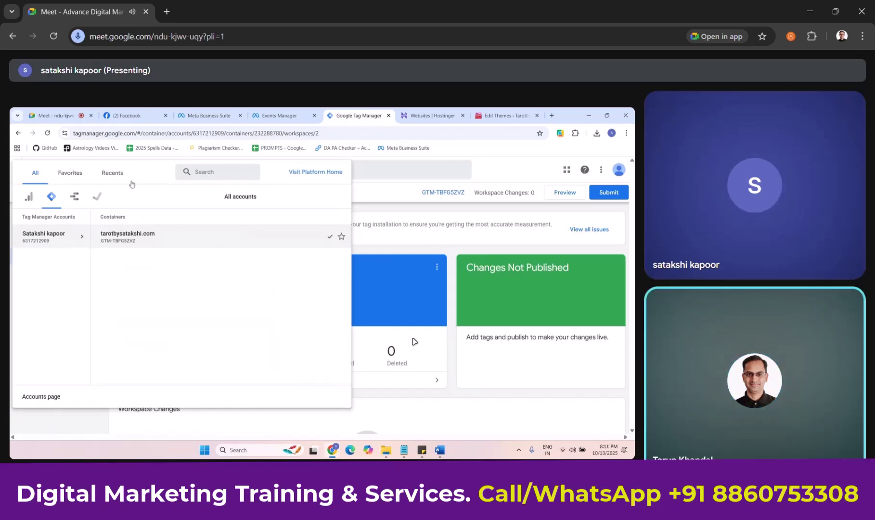
Close the account and container picker on the shared Tag Manager screen.
click(354, 247)
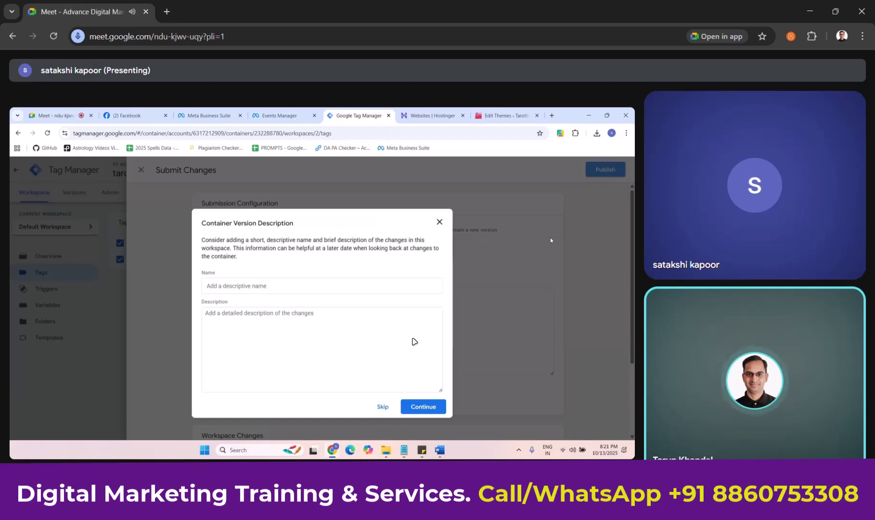
Start entering a name for the container version in the Submit Changes dialog.
click(317, 292)
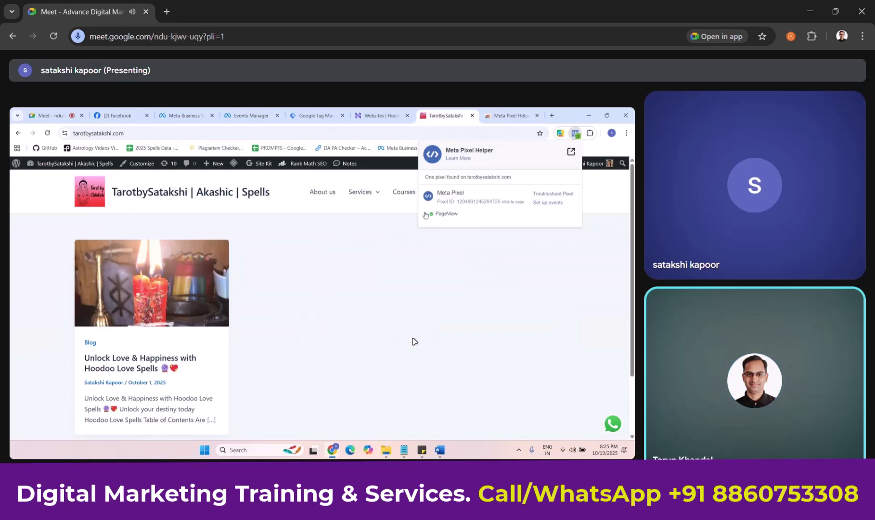
Expand the detected PageView event in Meta Pixel Helper to see its details.
click(425, 214)
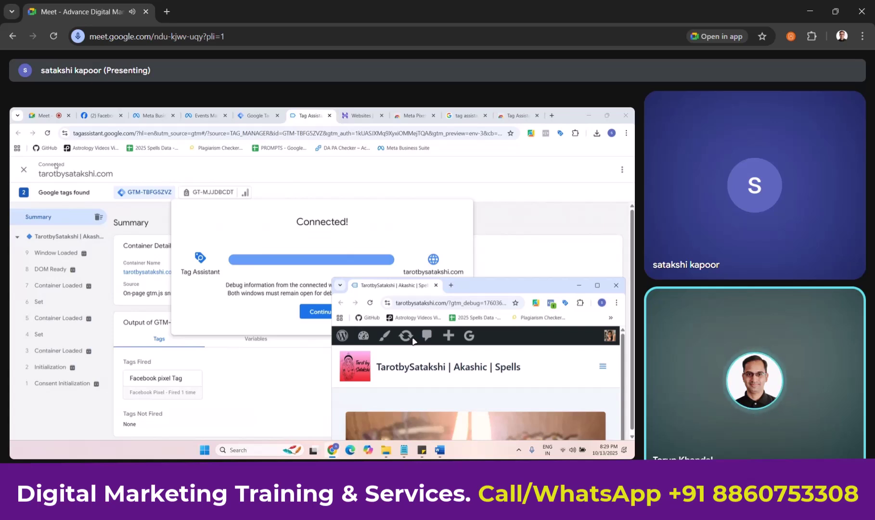
Dismiss the Tag Assistant connection notice to reveal the tag summary.
click(318, 311)
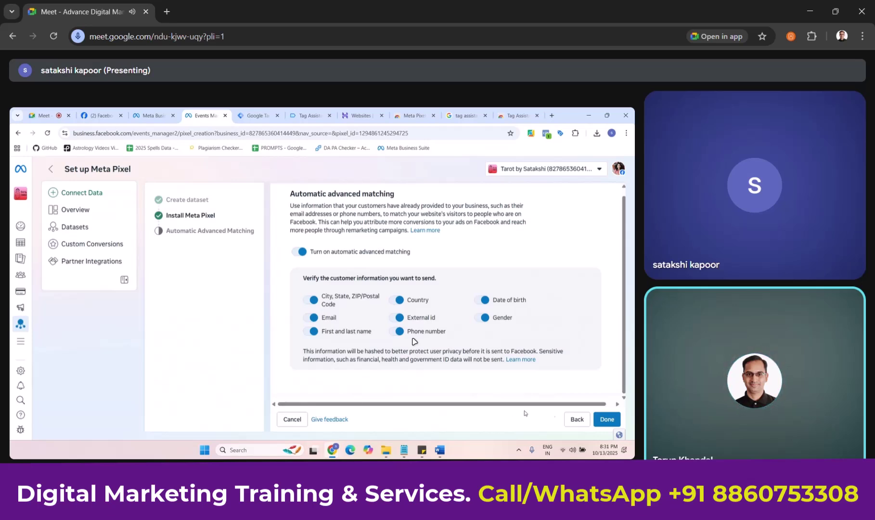
Finish Meta Pixel setup with automatic advanced matching left on.
click(601, 420)
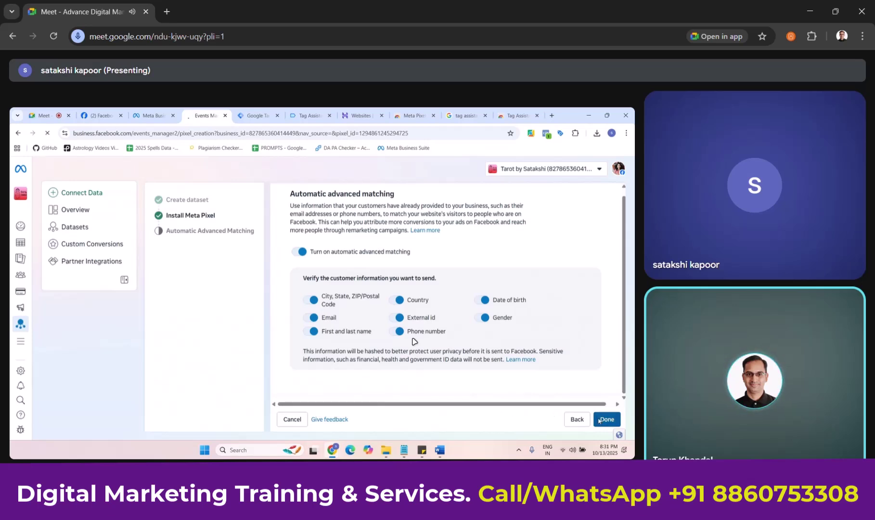